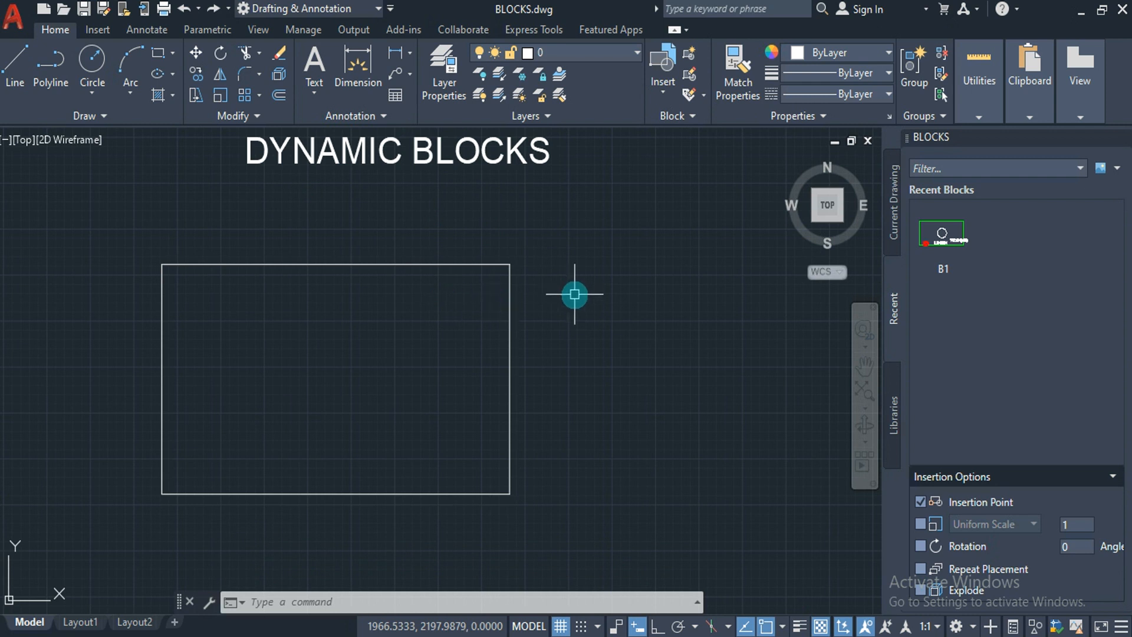
Open the block B1 for editing in the Block Editor
text(BE)
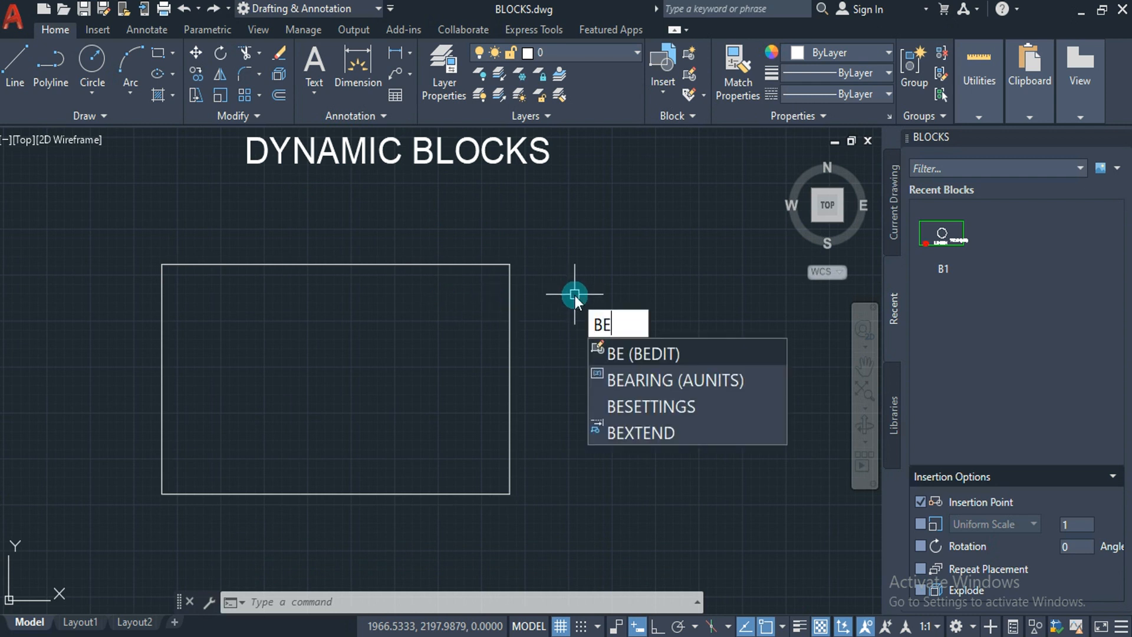
key(Return)
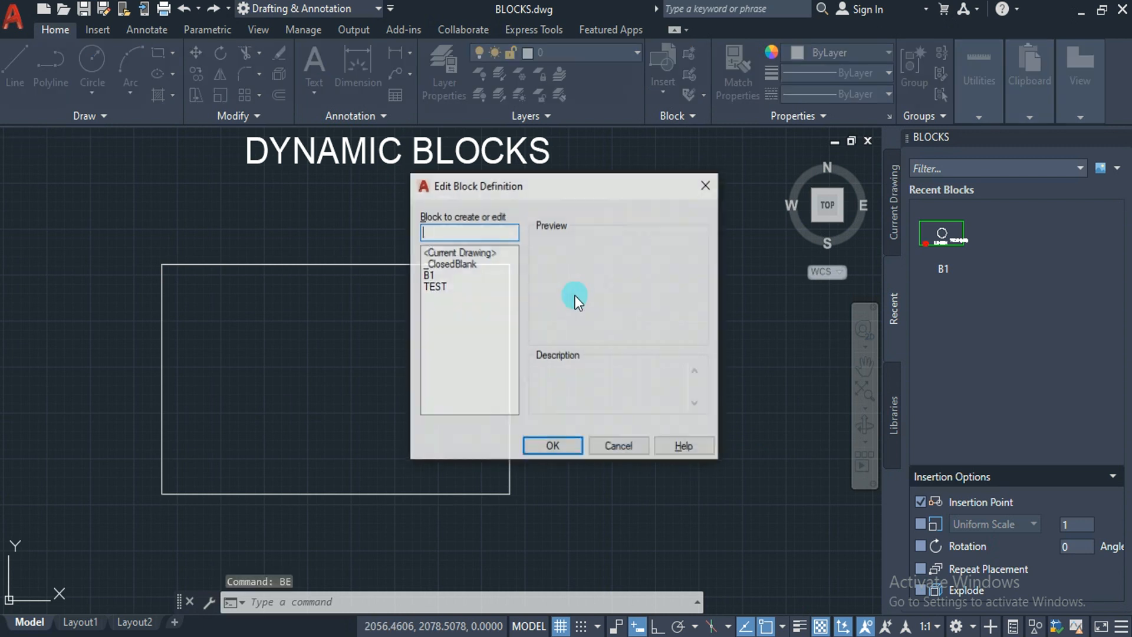
click(431, 276)
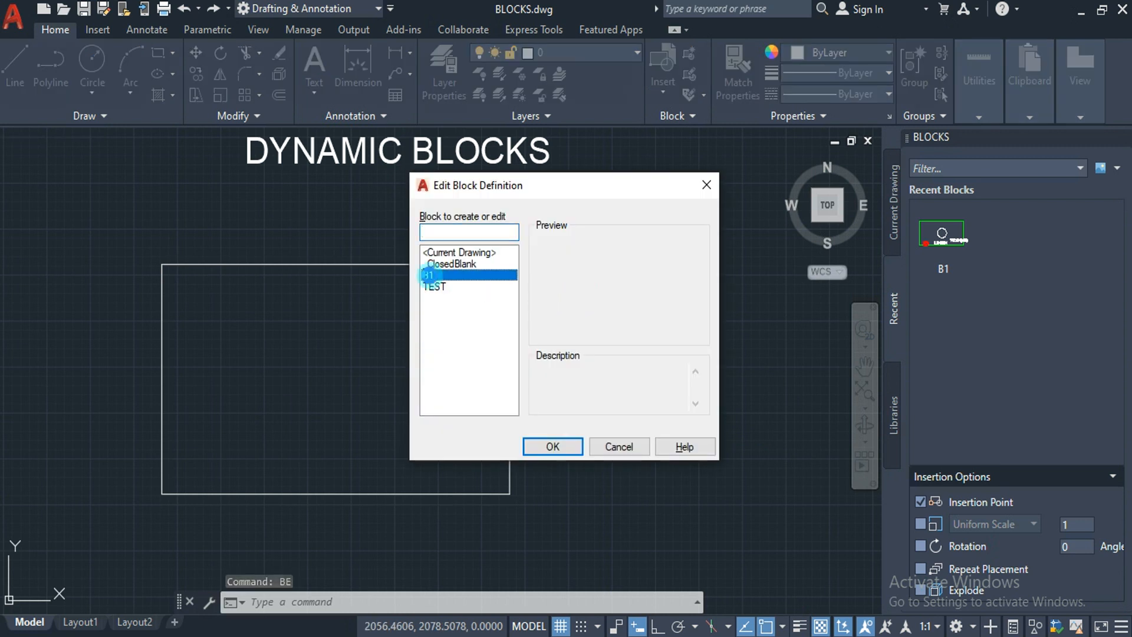
click(554, 446)
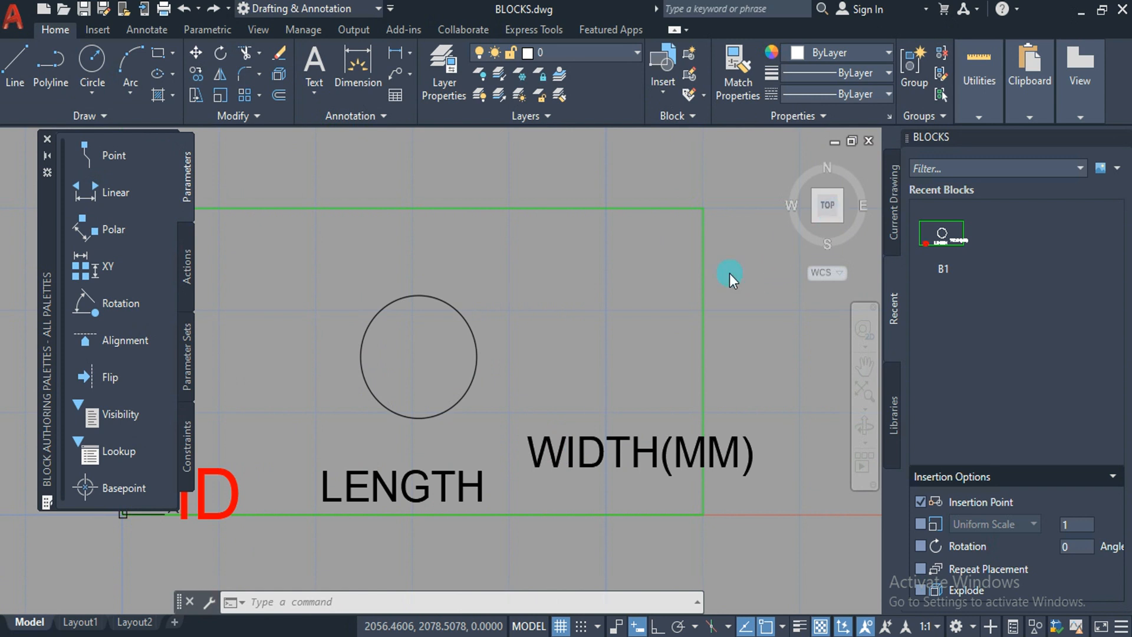
Add a linear constraint parameter along the rectangle's upper edge, from its left corner to its right corner, with the dimension line above
scroll(730, 273, down, 3)
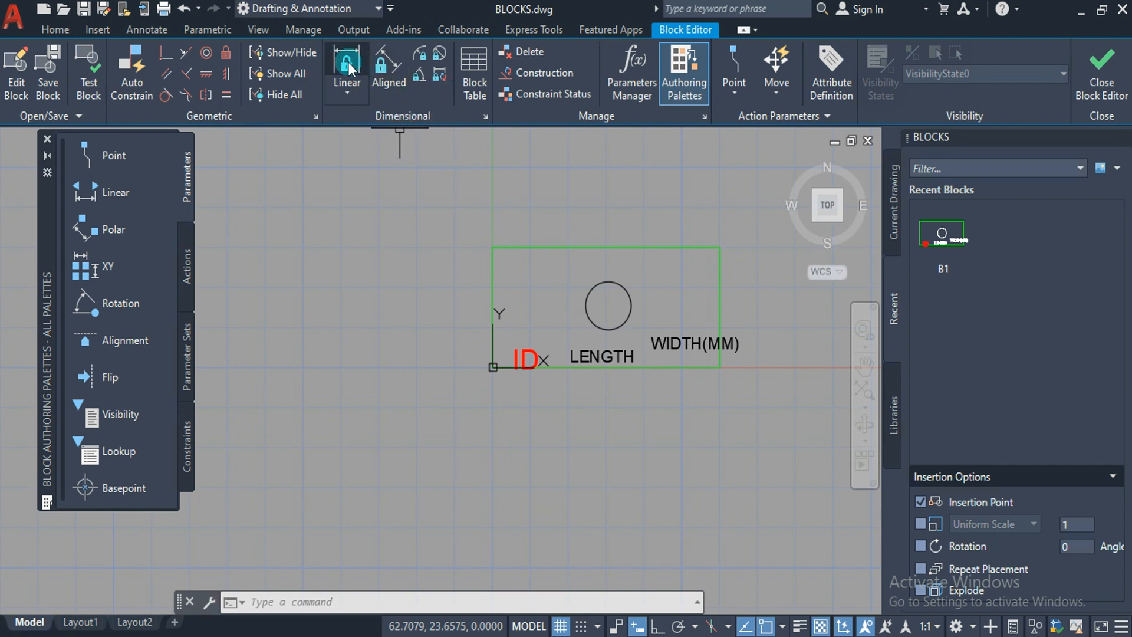
click(362, 94)
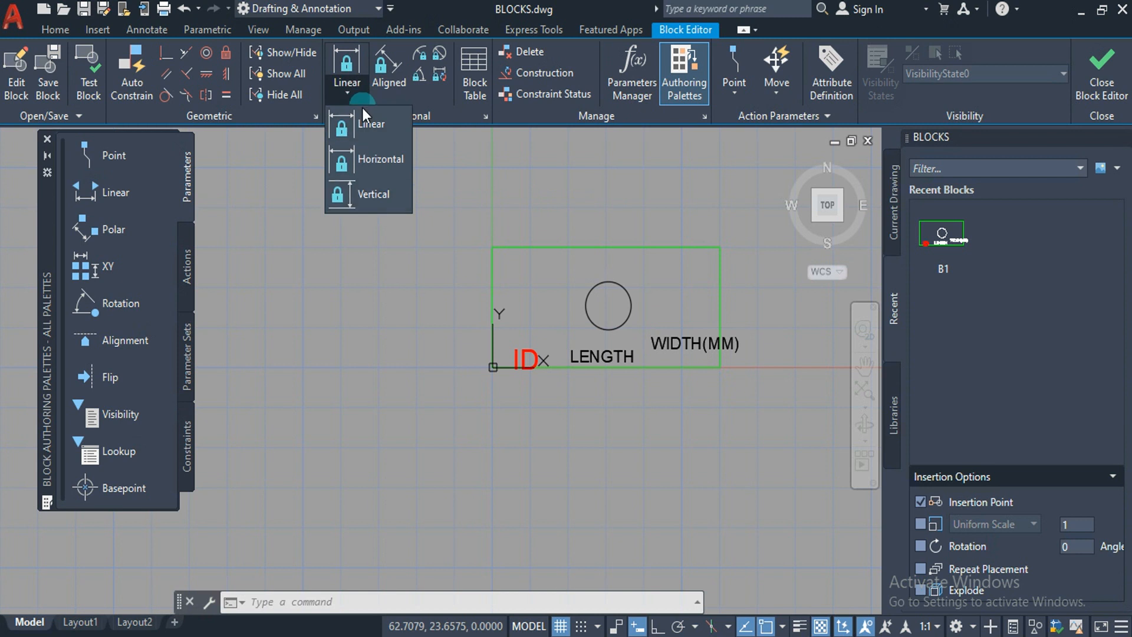
click(651, 191)
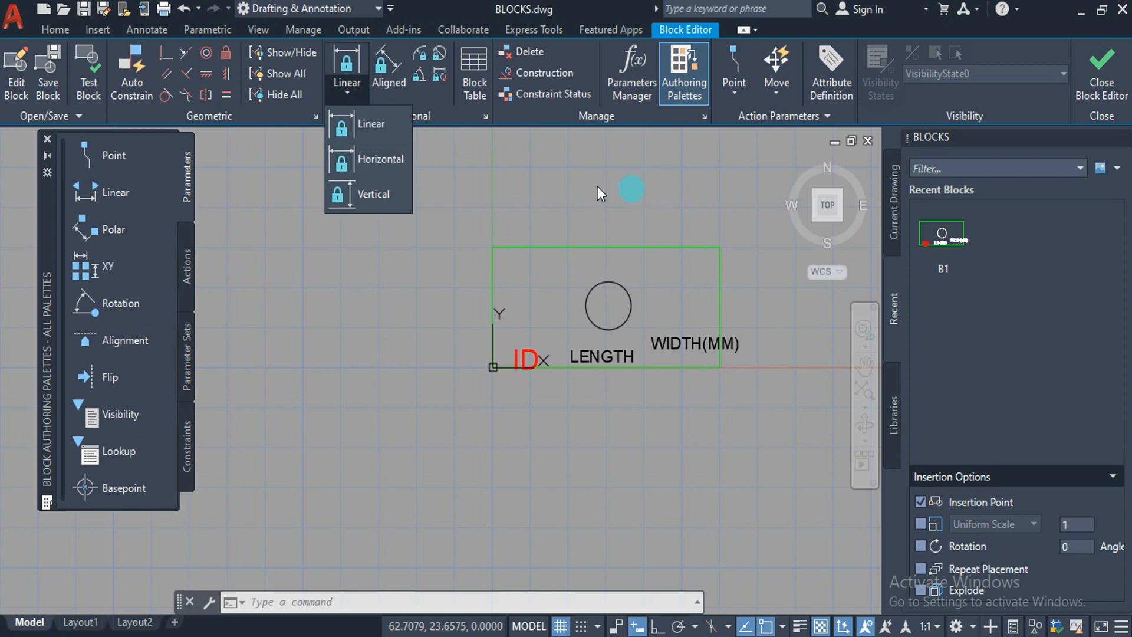
click(544, 230)
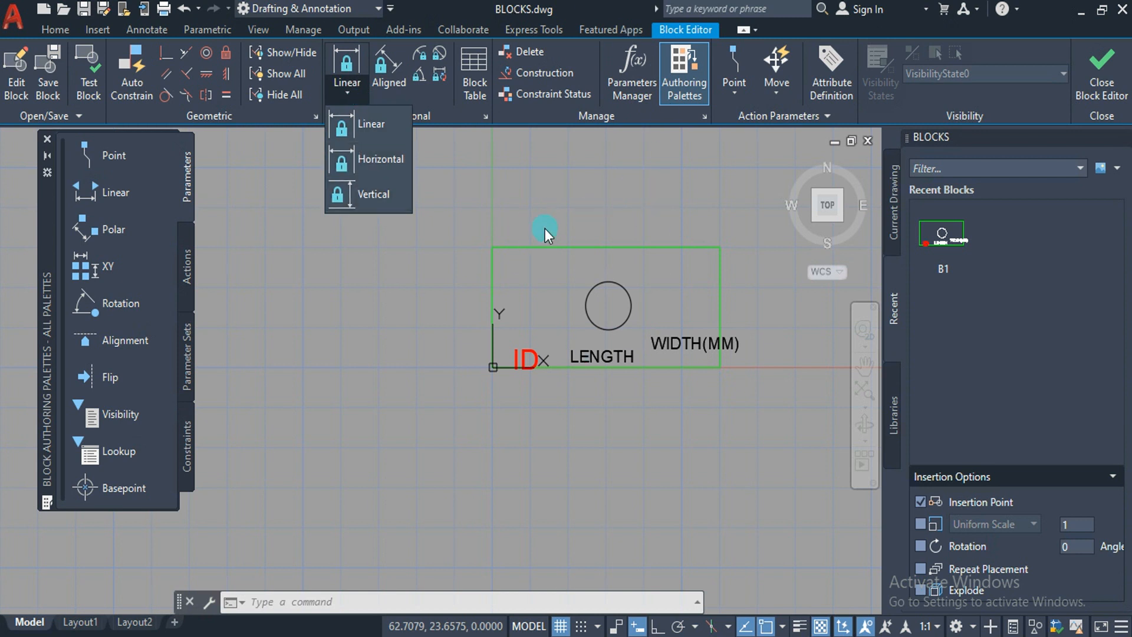
click(367, 135)
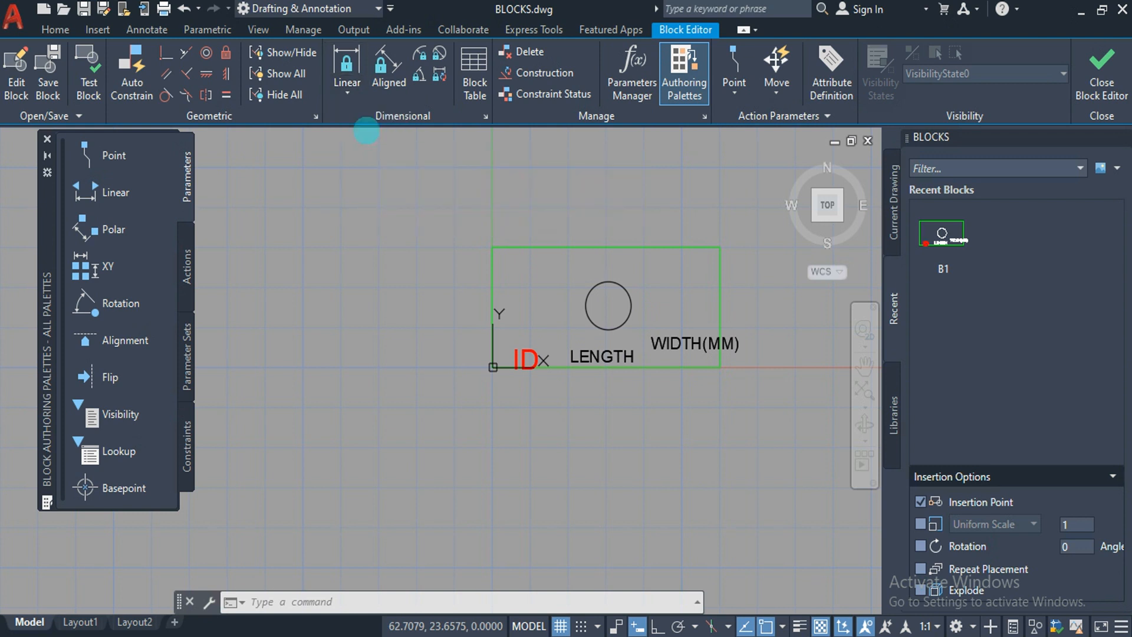
click(492, 247)
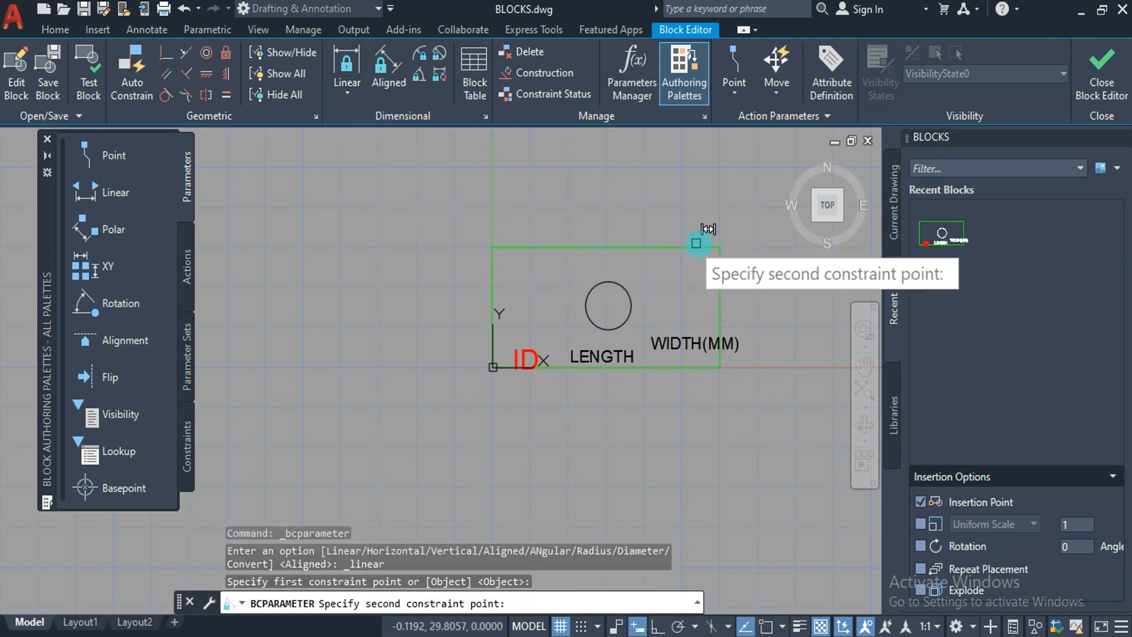
click(719, 247)
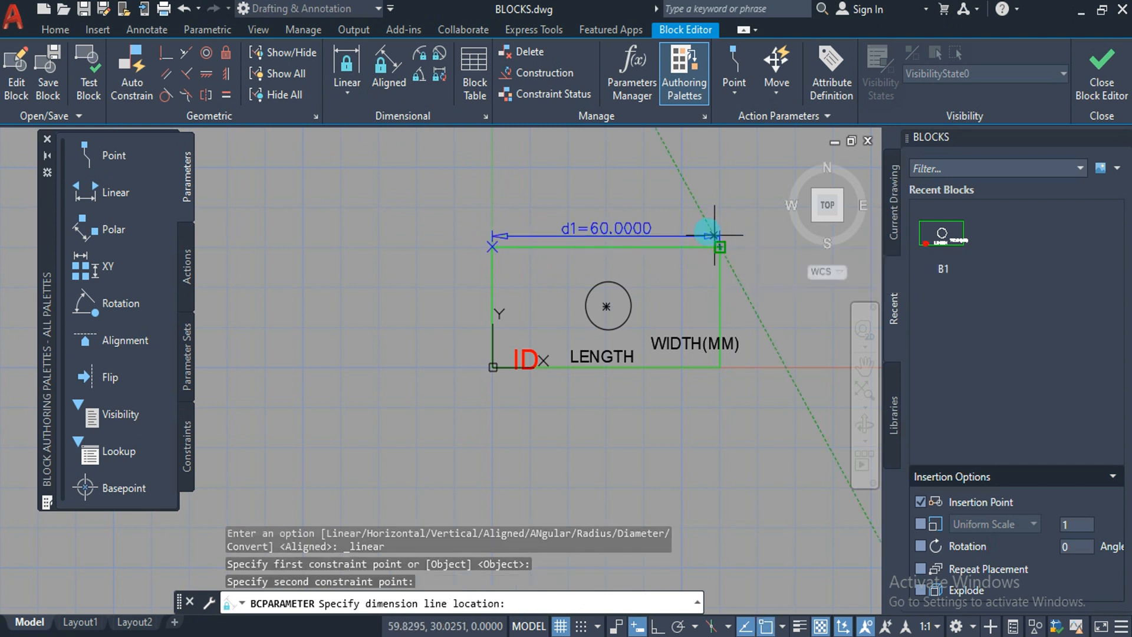
click(702, 226)
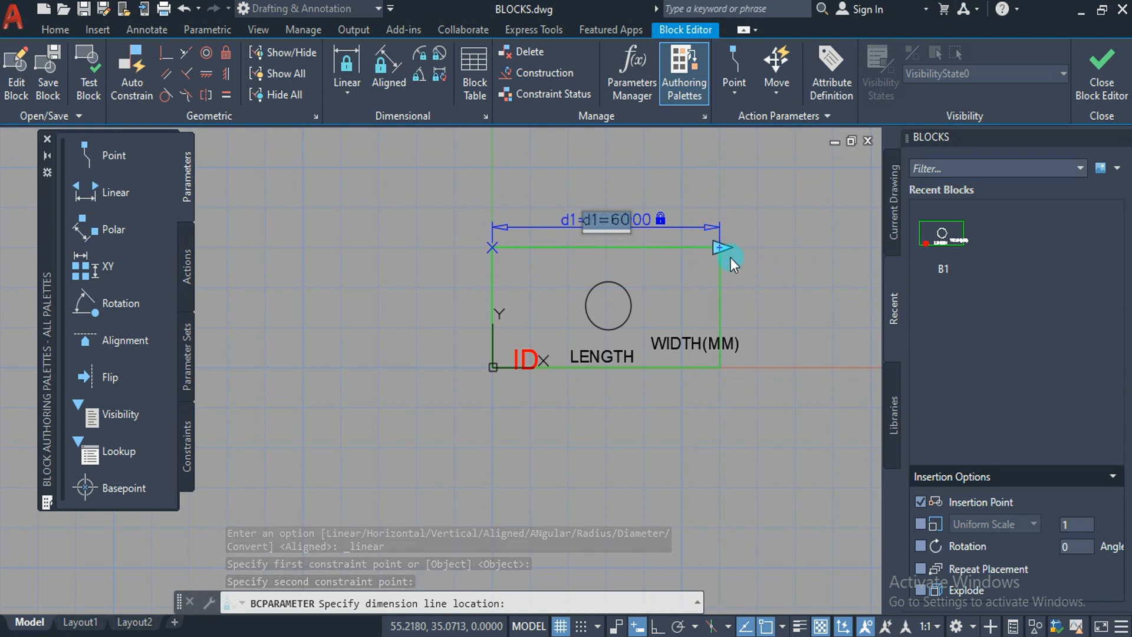
key(Return)
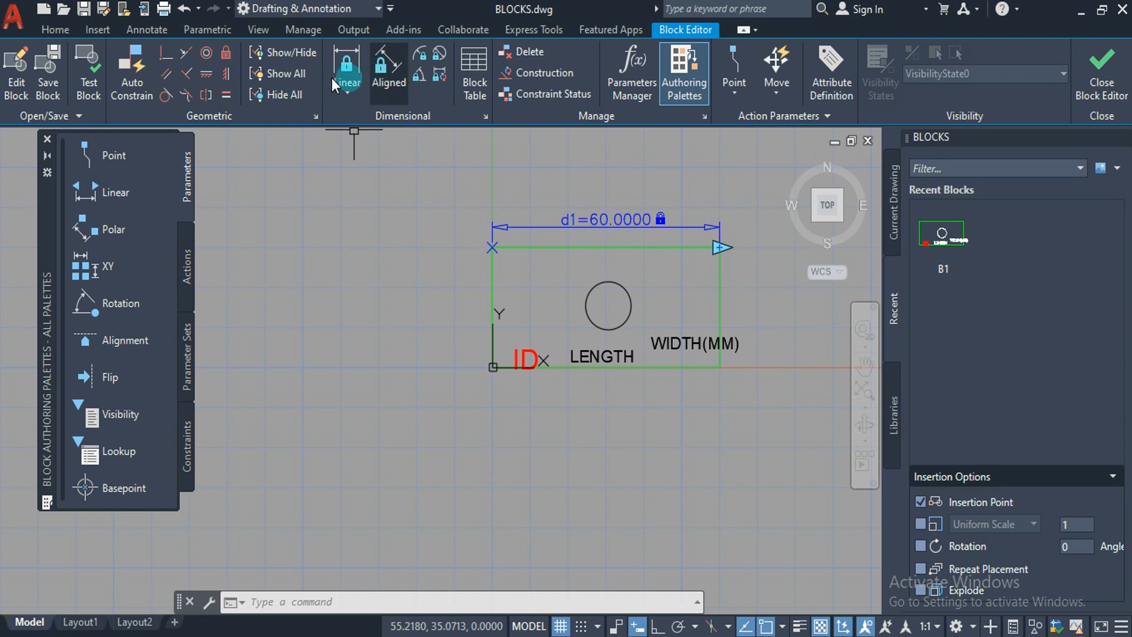
Try a linear constraint parameter on the rectangle's right edge from the lower to the upper corner, and undo it
click(353, 56)
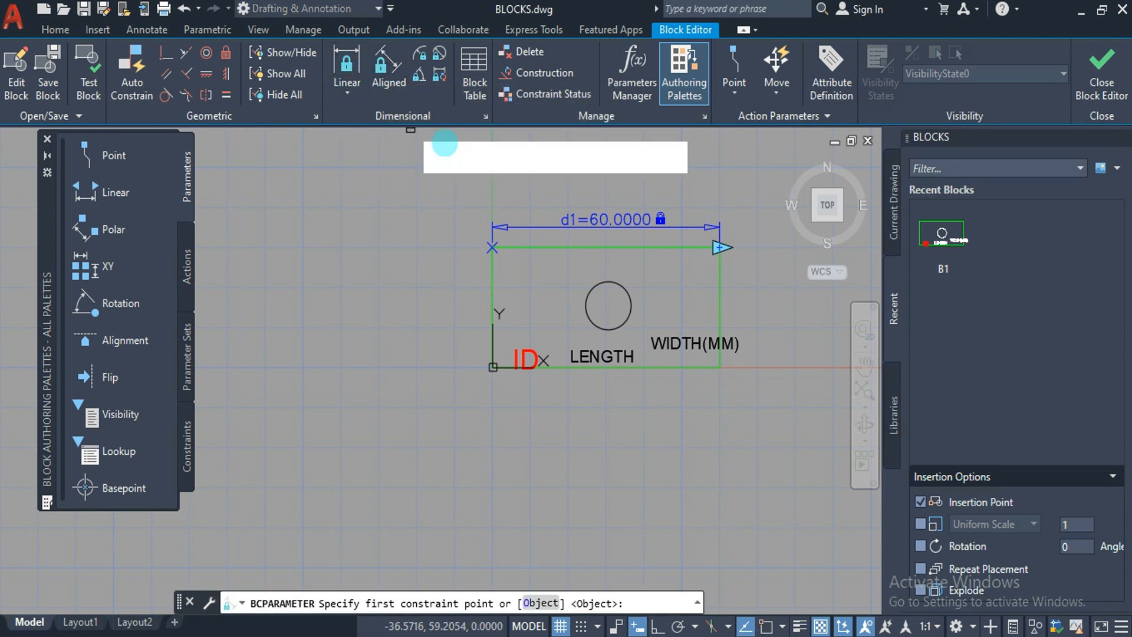
click(724, 367)
click(720, 247)
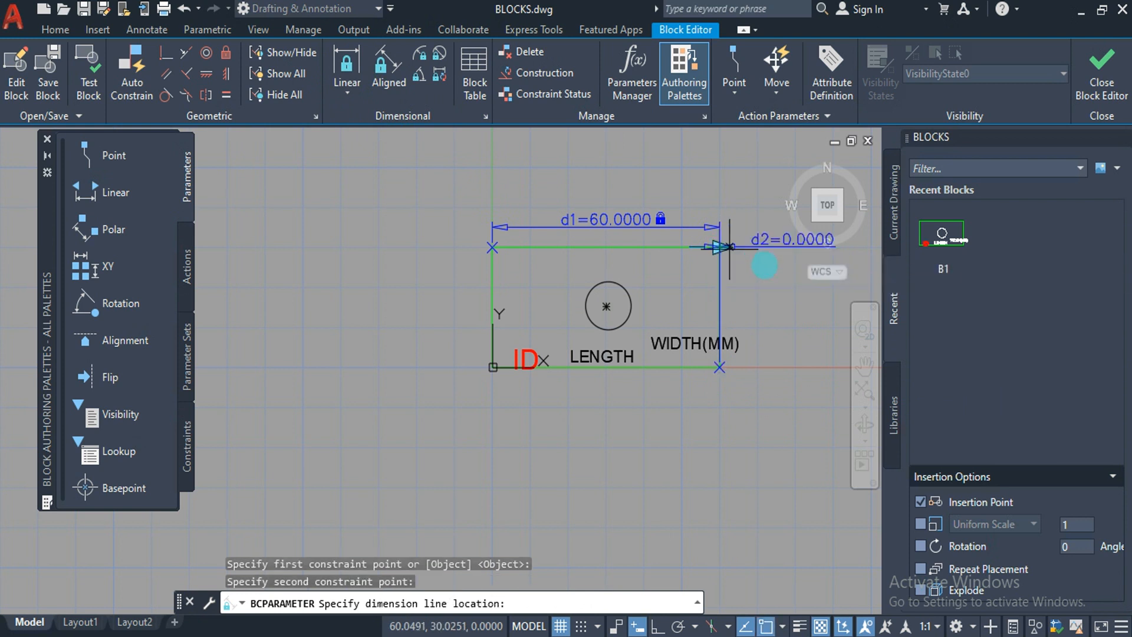
click(765, 266)
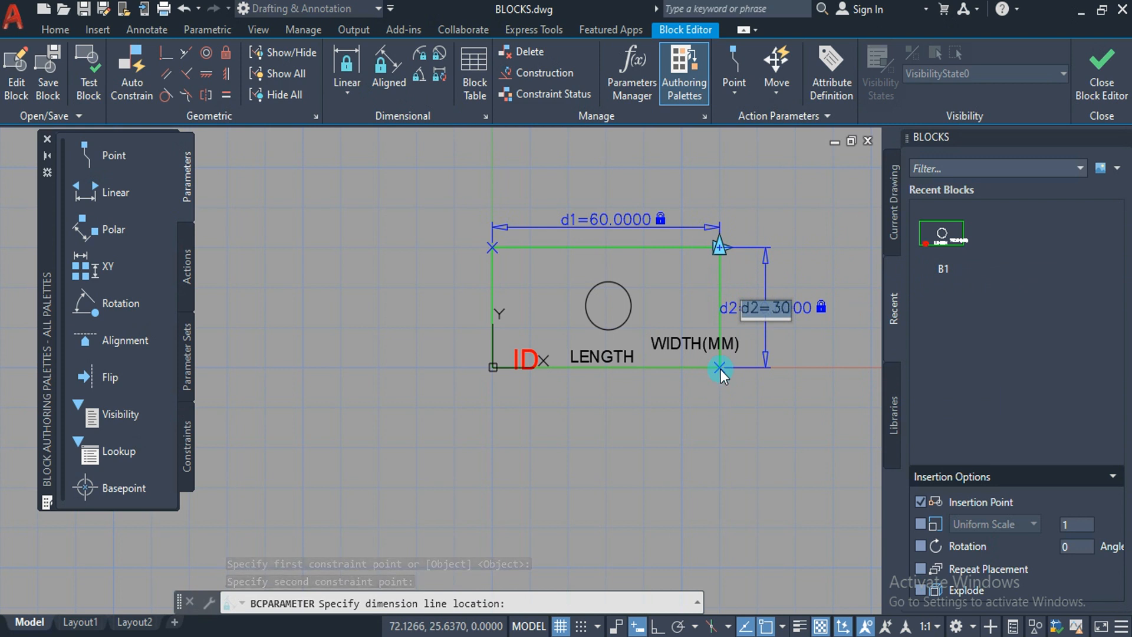
key(Return)
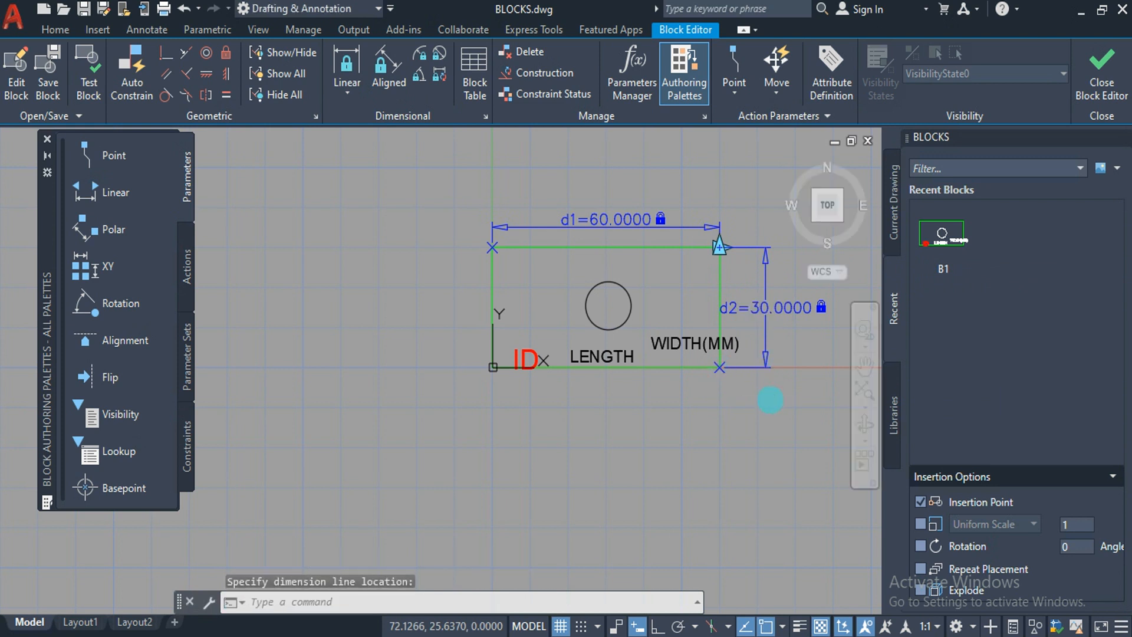
key(ctrl+z)
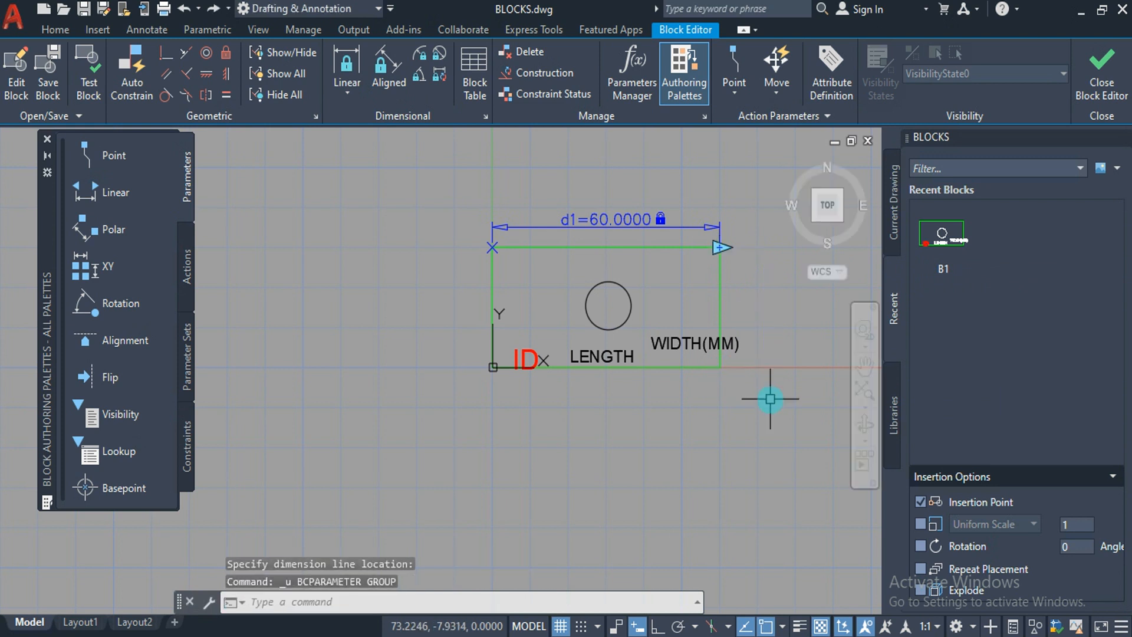
Add a linear constraint parameter down the rectangle's right edge from upper to lower corner, and exit the Block Editor saving the changes
click(338, 61)
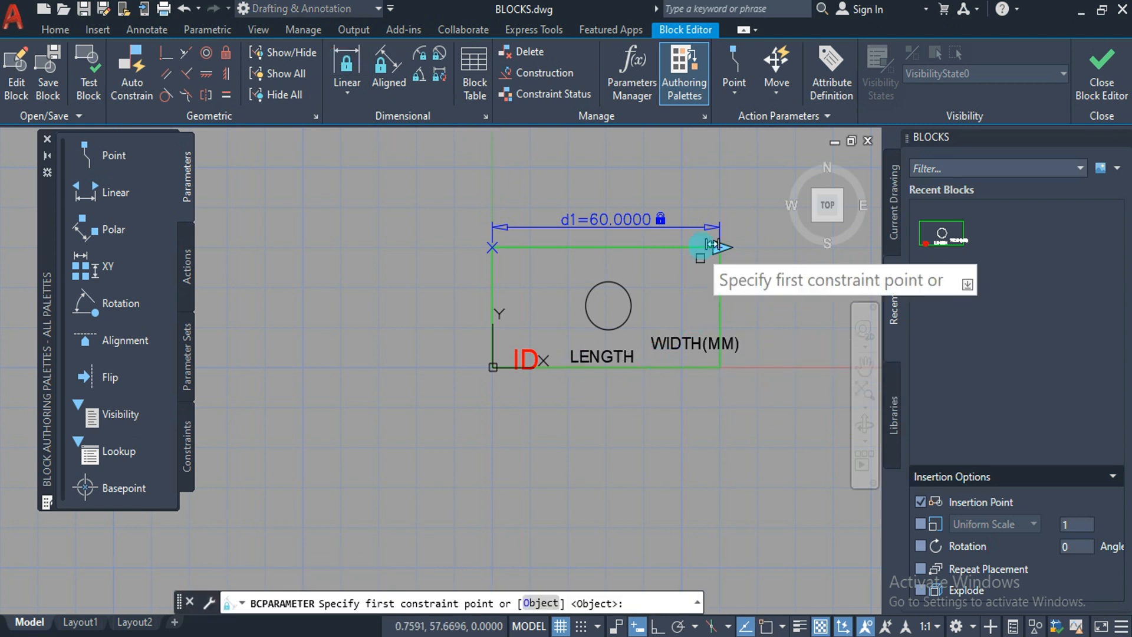
click(719, 247)
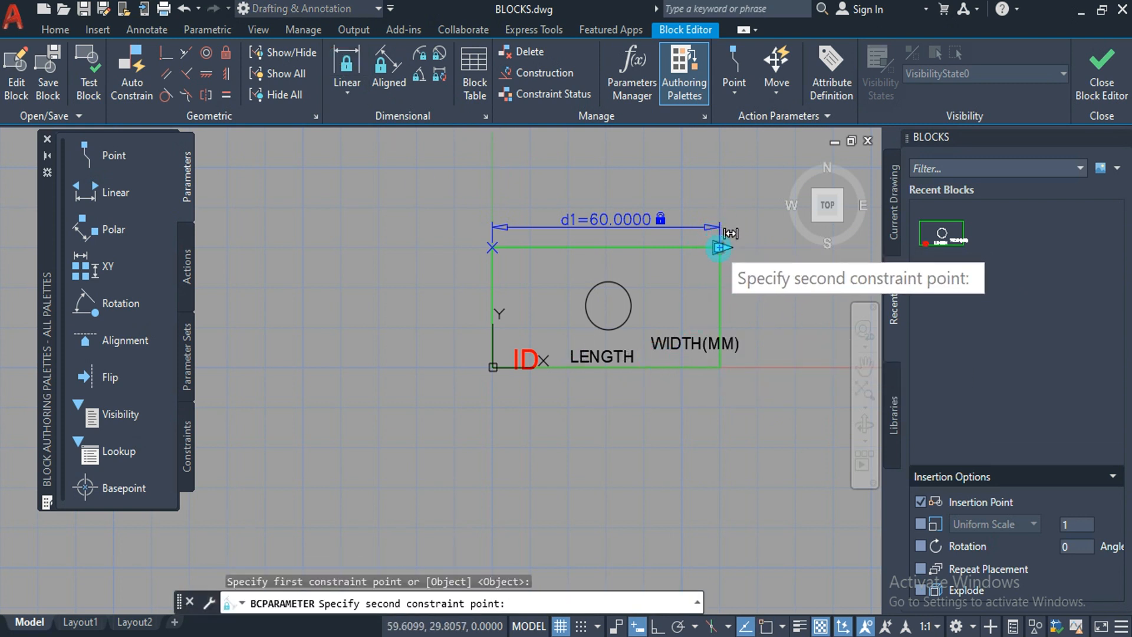
click(722, 369)
click(799, 339)
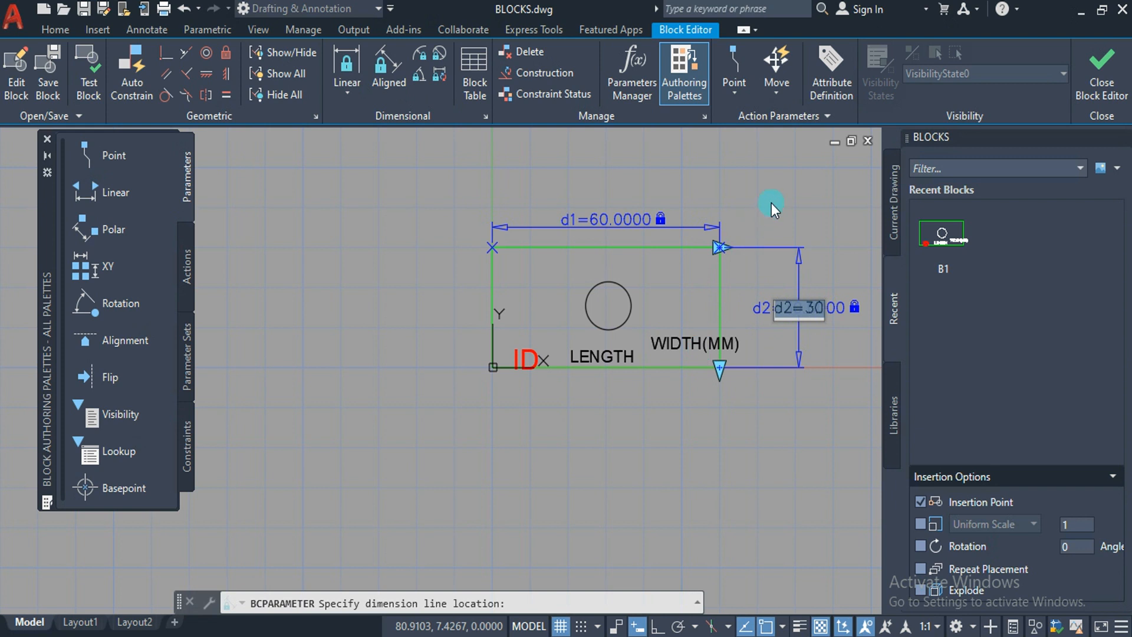
key(Return)
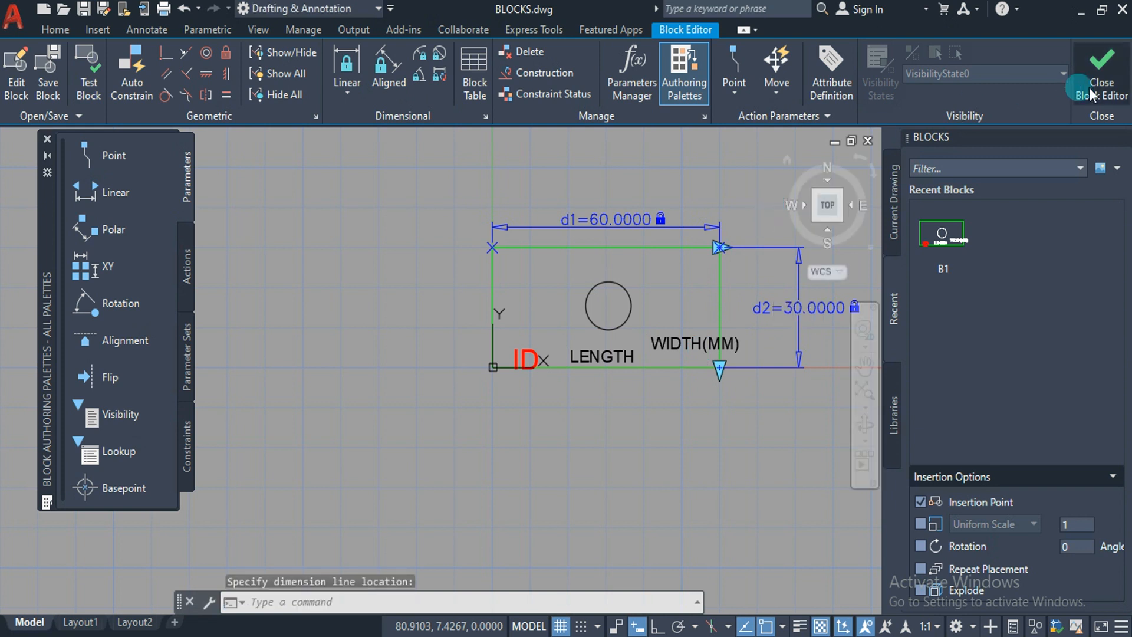
click(1101, 92)
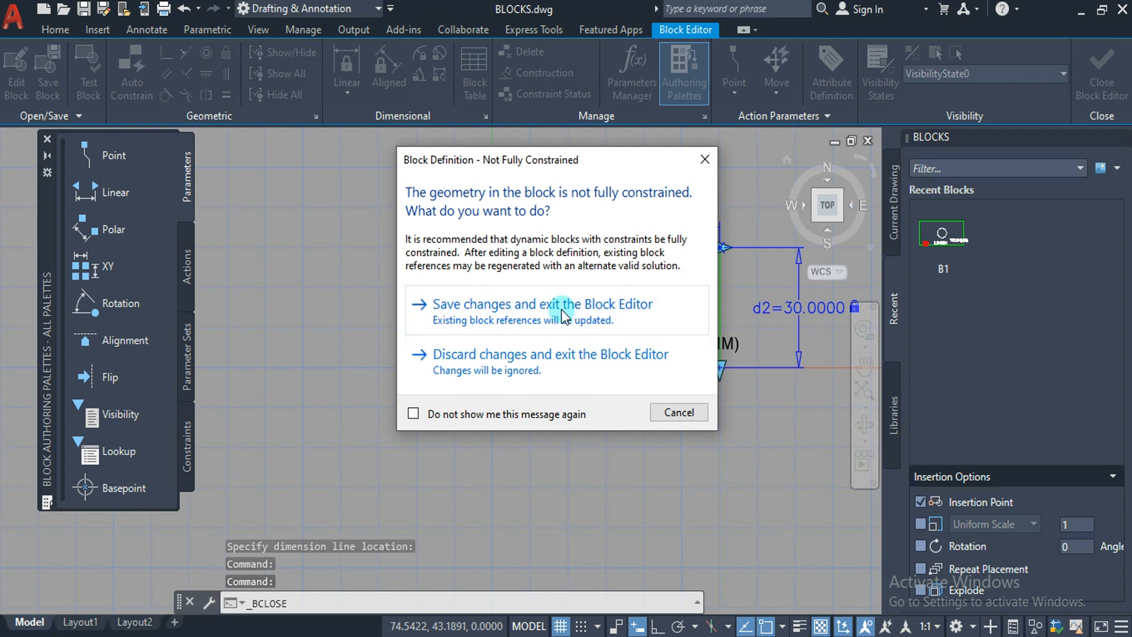
click(561, 310)
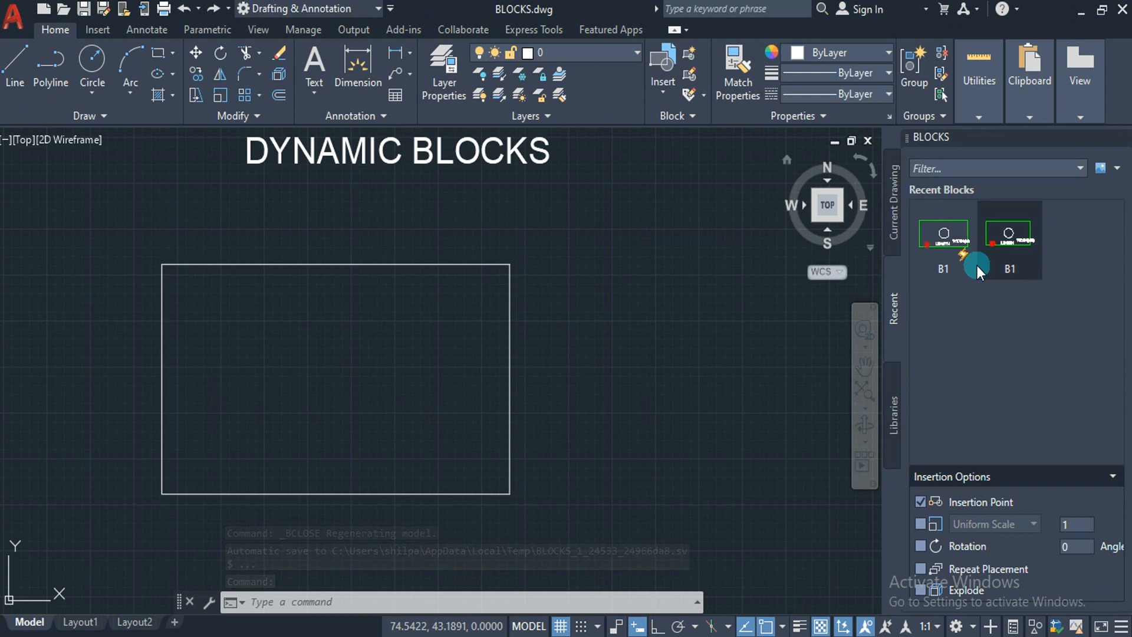
Insert the dynamic version of block B1 inside the large rectangle with ID R1, length 60 and width 30
mouse_move(964, 257)
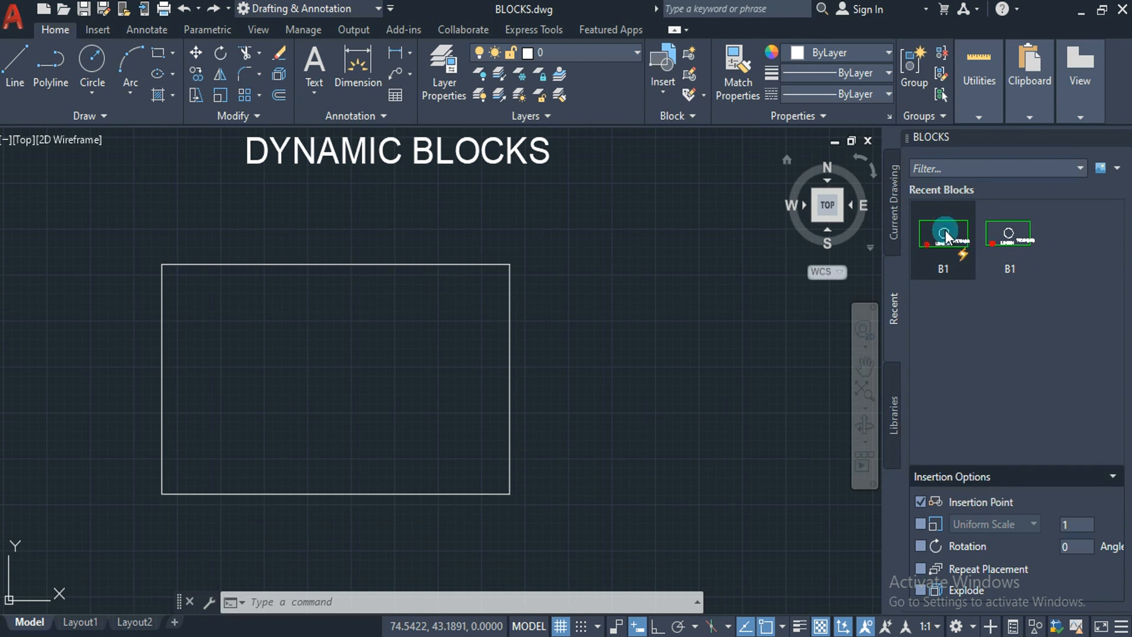
mouse_move(948, 275)
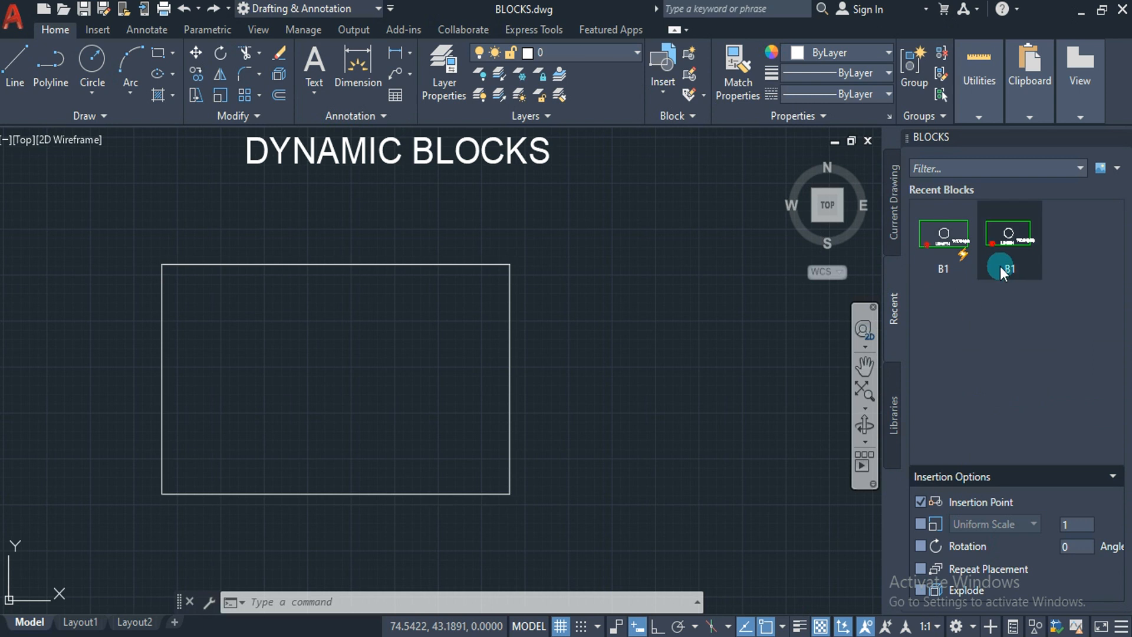
mouse_move(1000, 272)
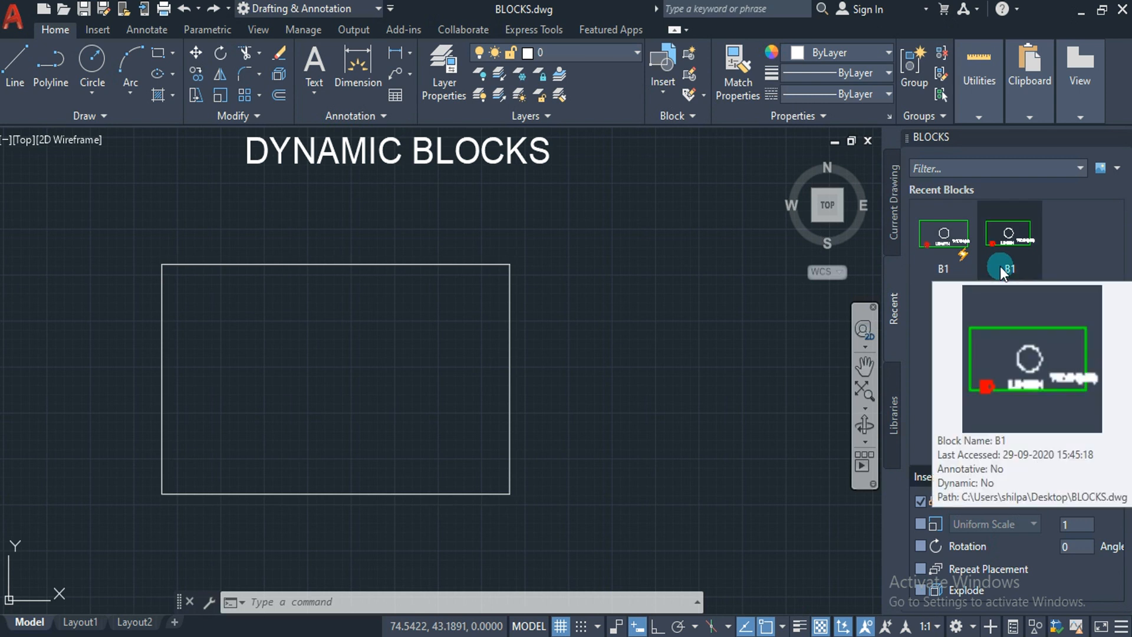
click(947, 242)
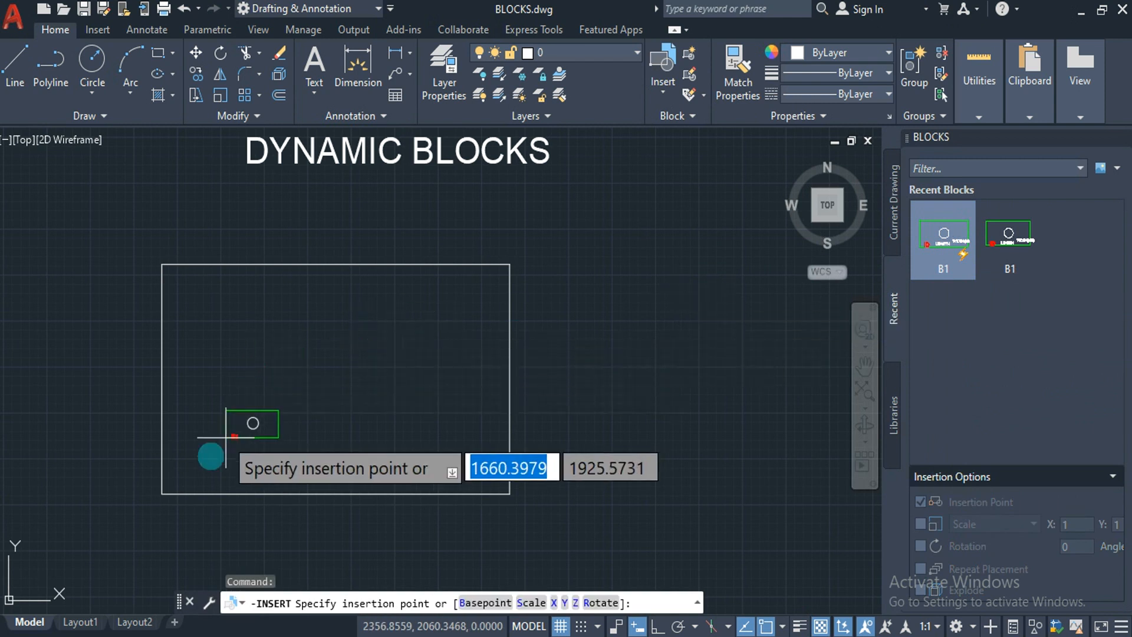
click(249, 404)
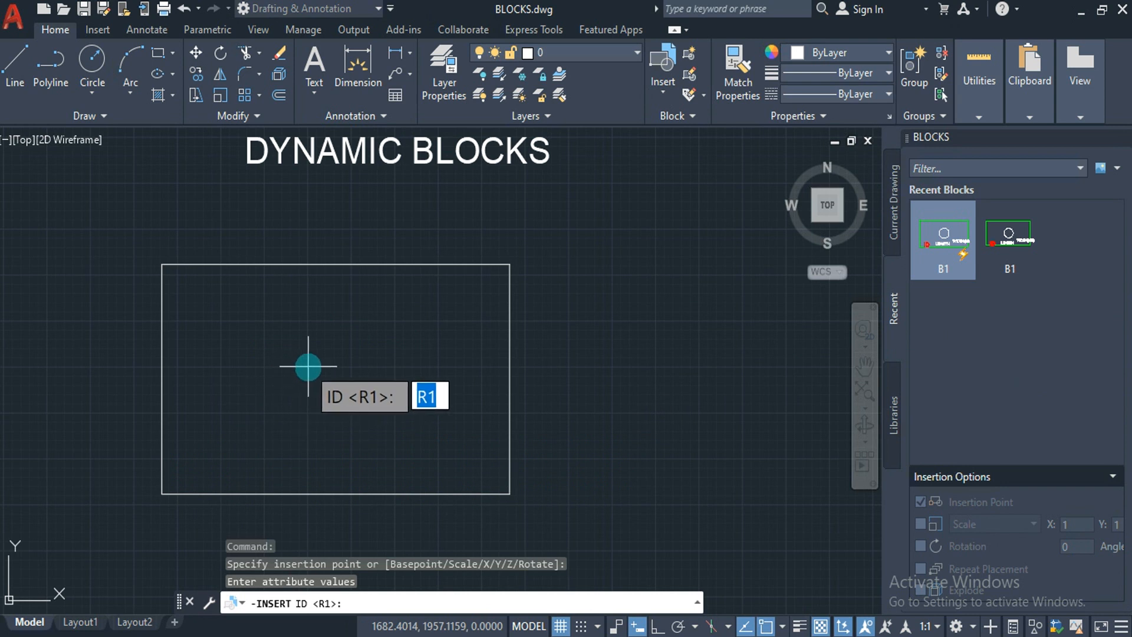
key(Return)
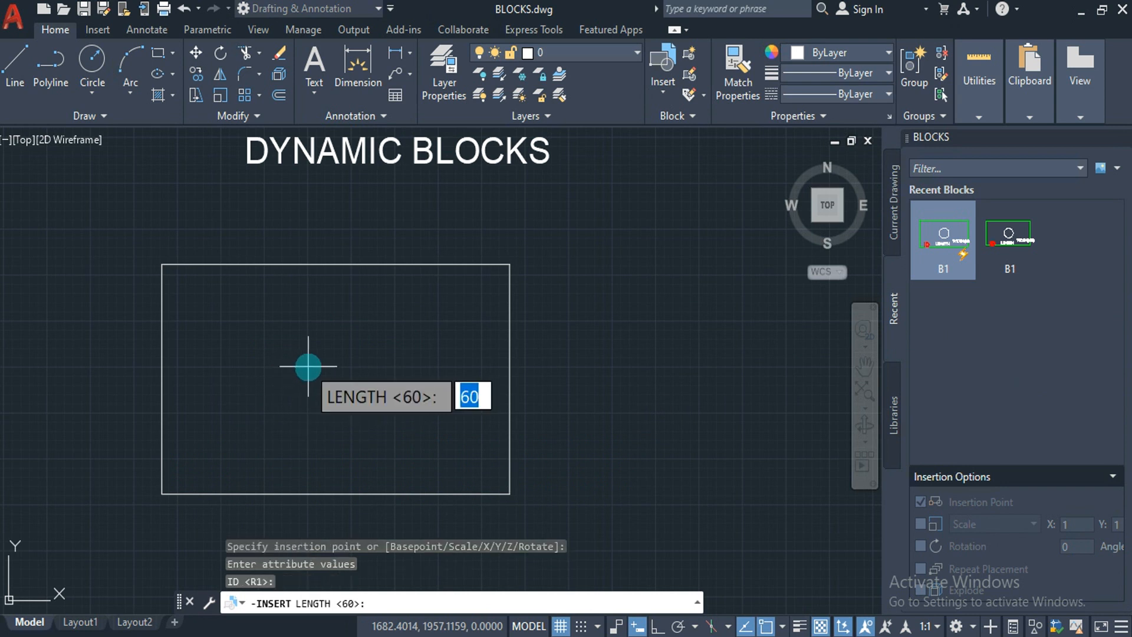
key(Return)
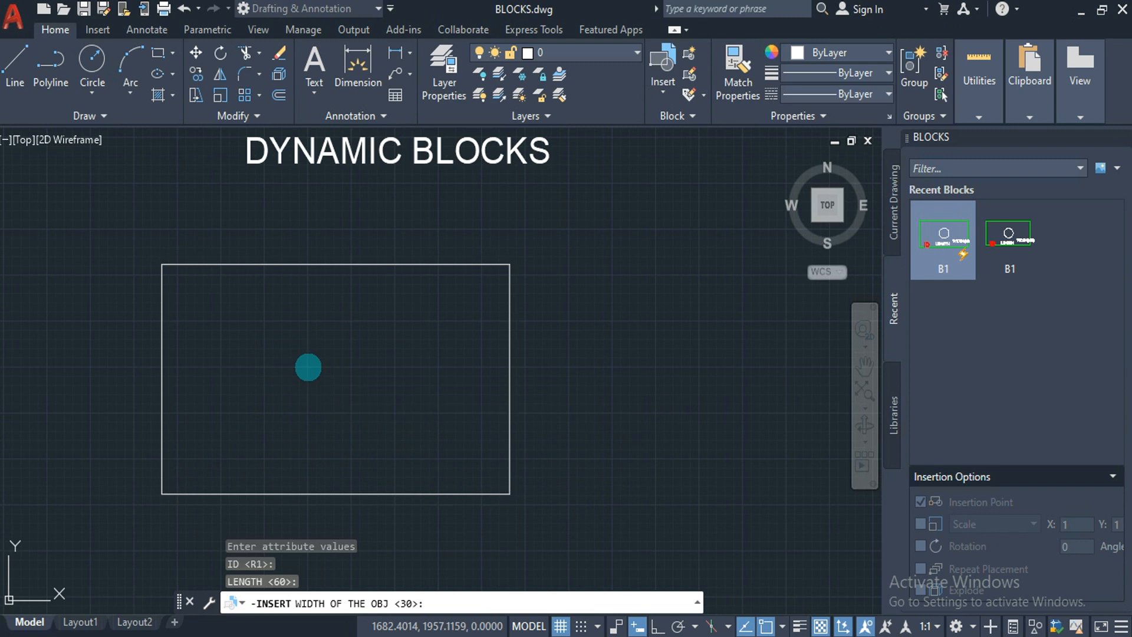
key(Return)
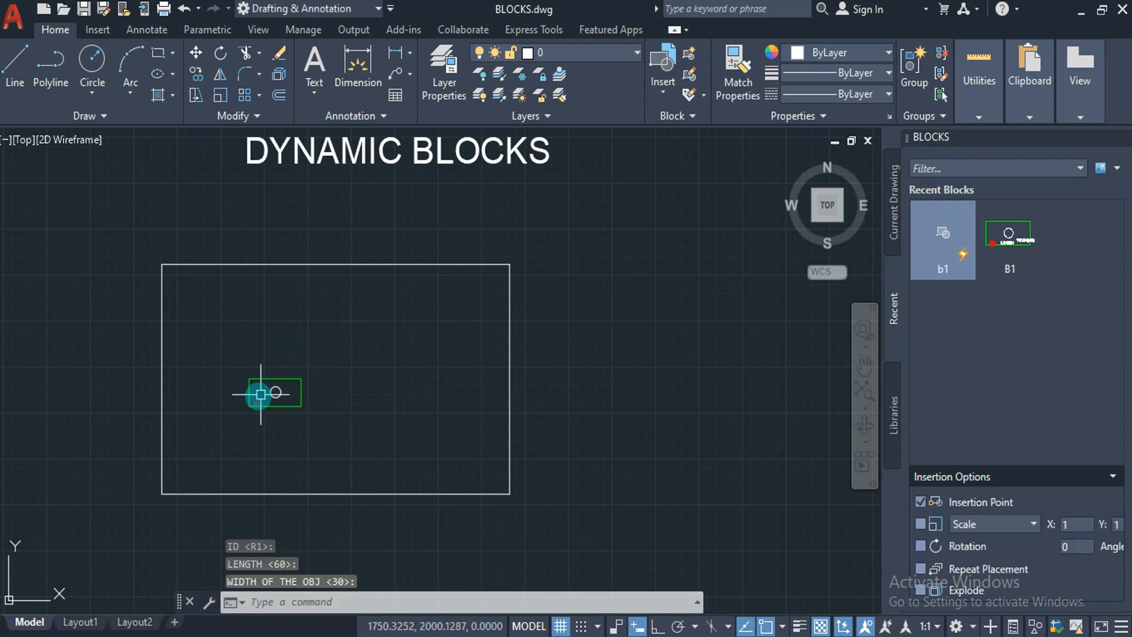
Select the inserted block R1 inside the large rectangle to expose its length and width grips
text(z)
key(Return)
text(W)
click(237, 363)
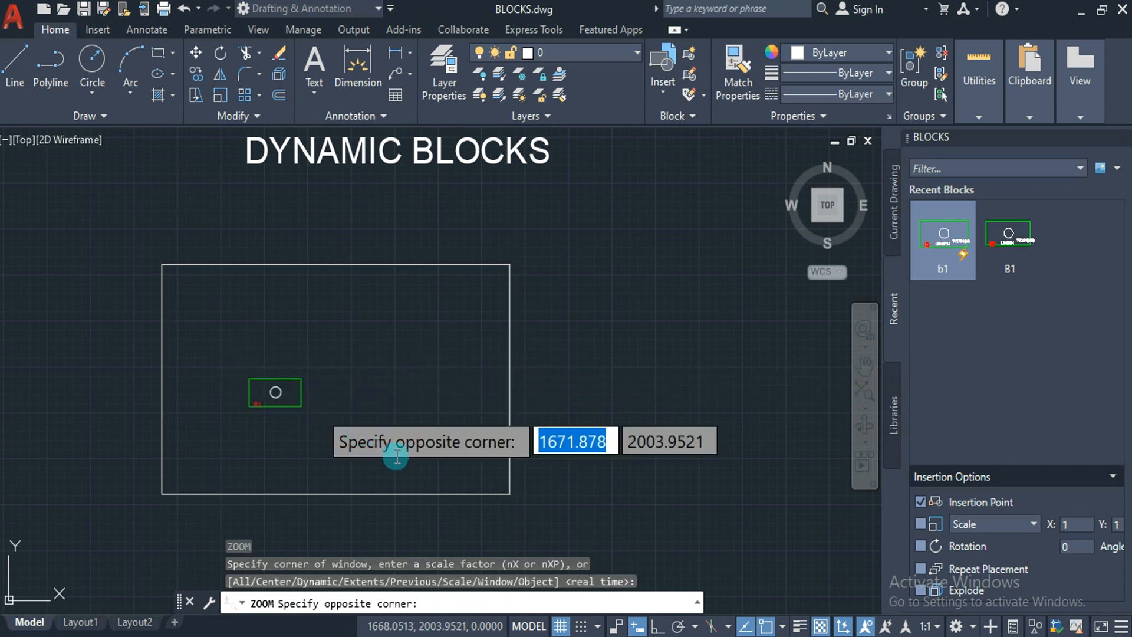
click(342, 470)
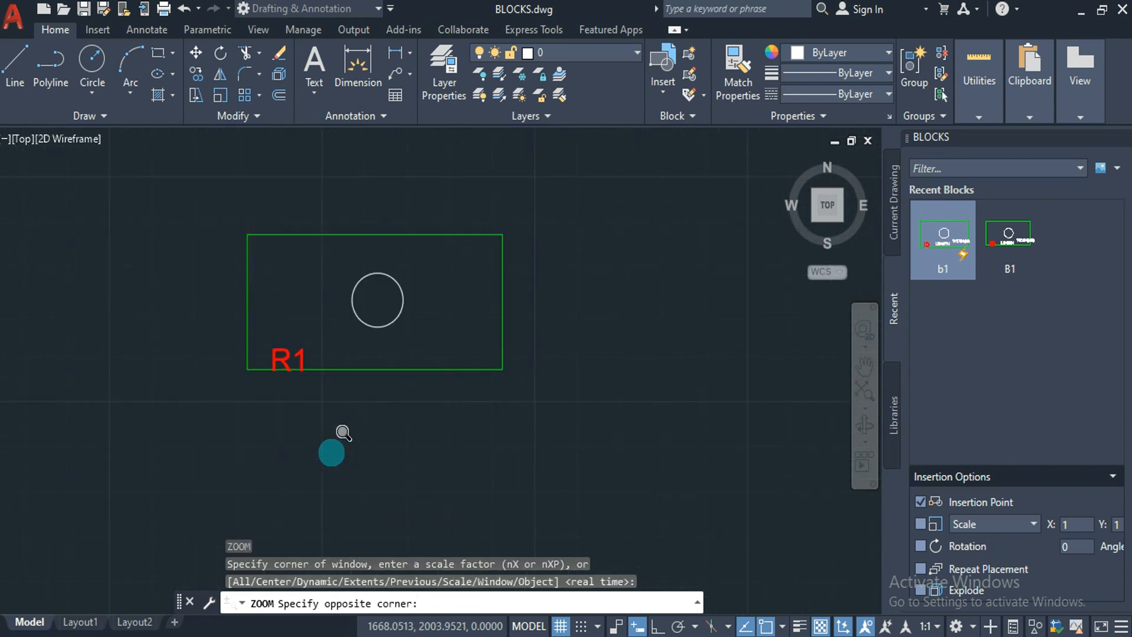
click(378, 365)
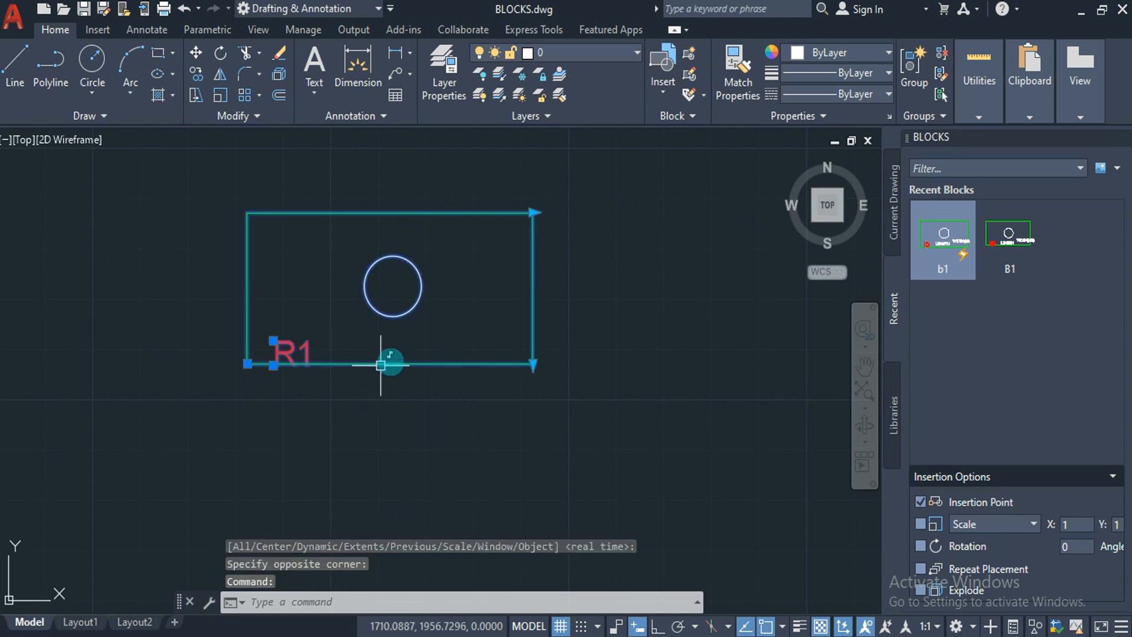
click(533, 212)
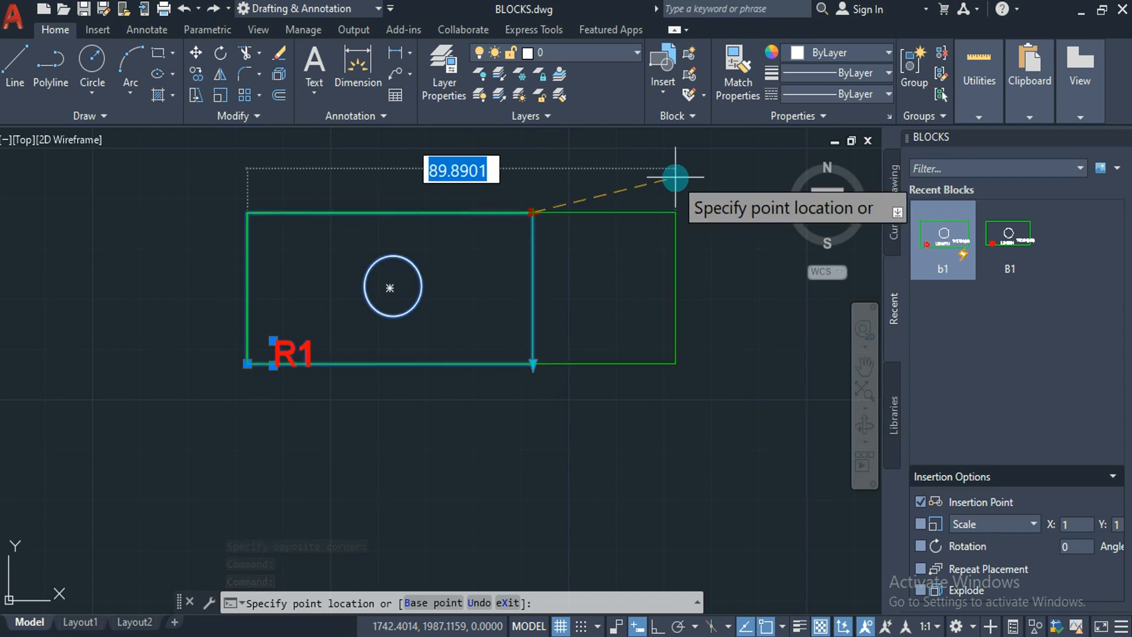
key(Escape)
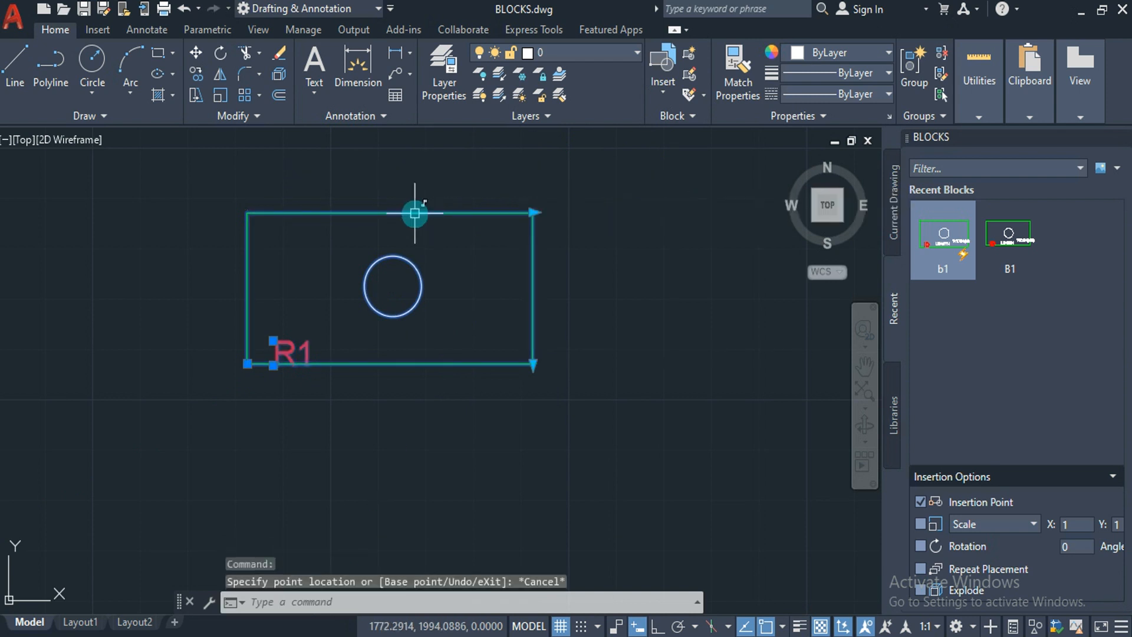
click(538, 210)
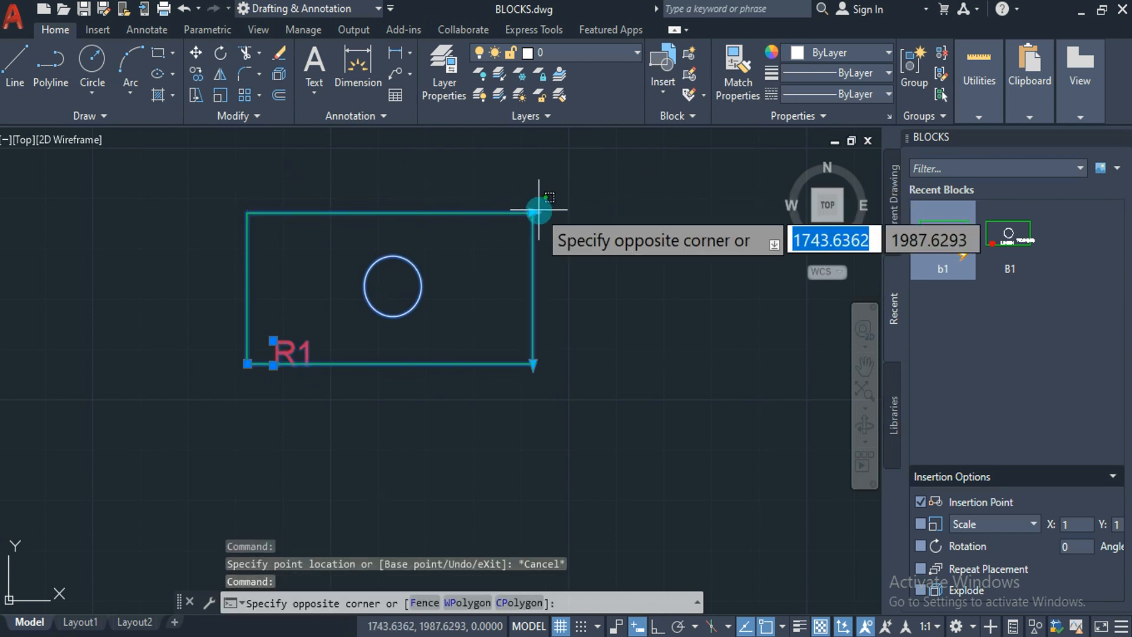
click(530, 204)
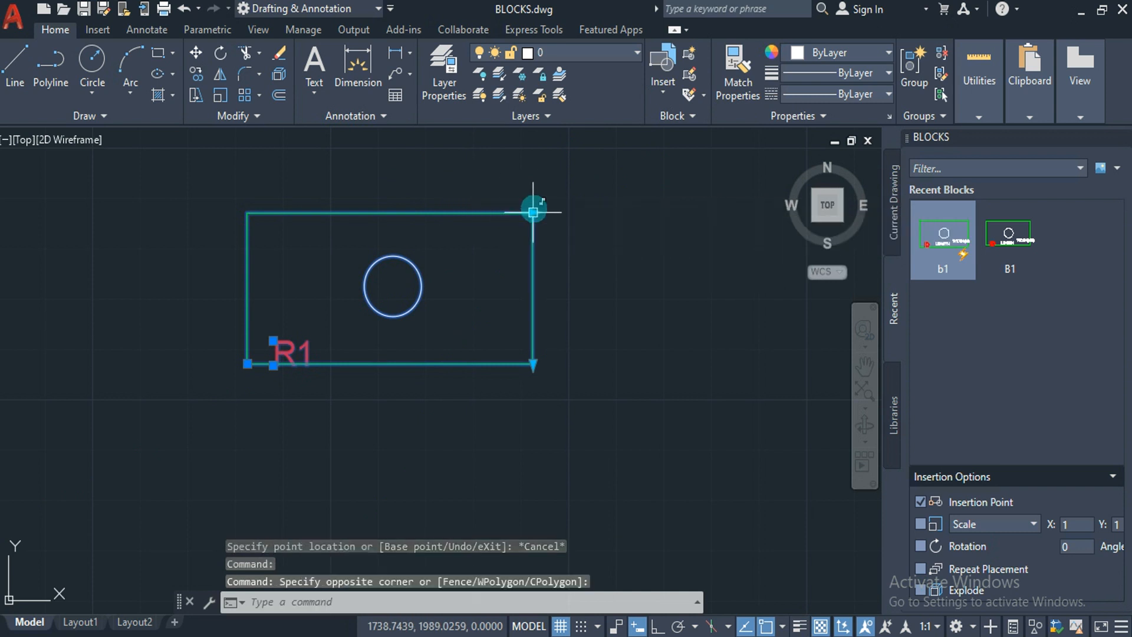
Stretch the selected block horizontally with the length grip at its upper-right corner, setting the length to 65.32
click(533, 212)
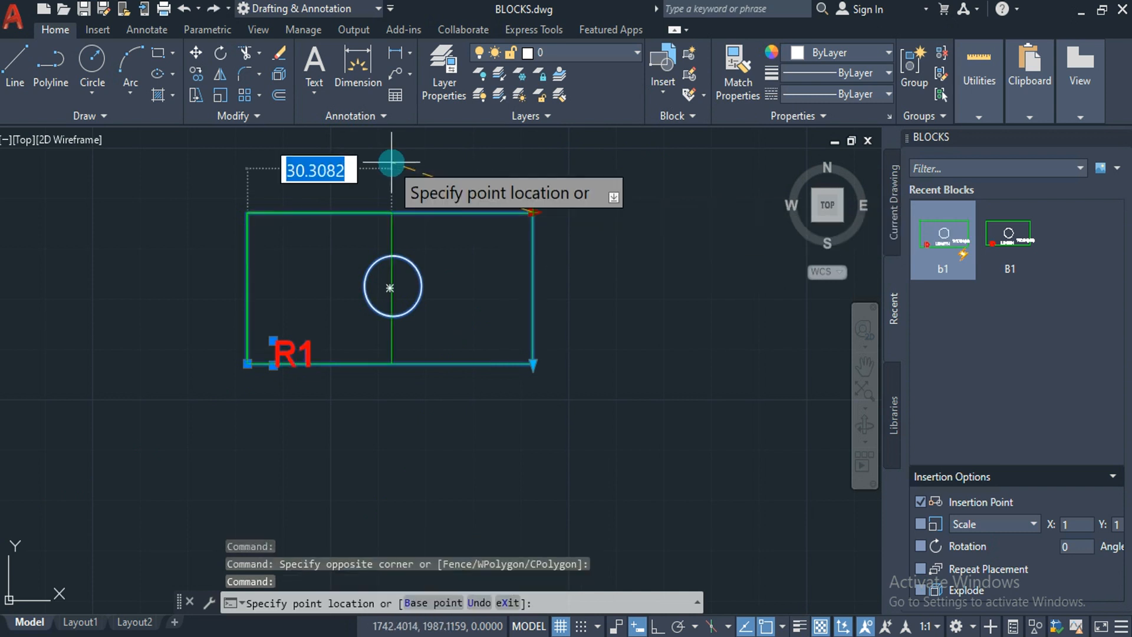
text(65.32)
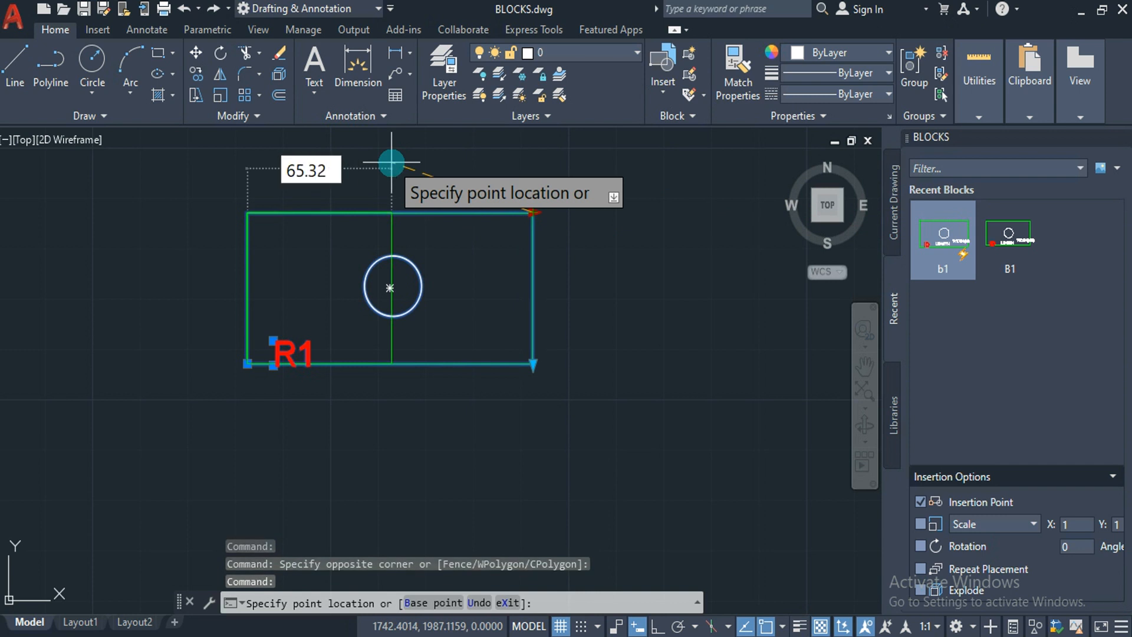
key(Return)
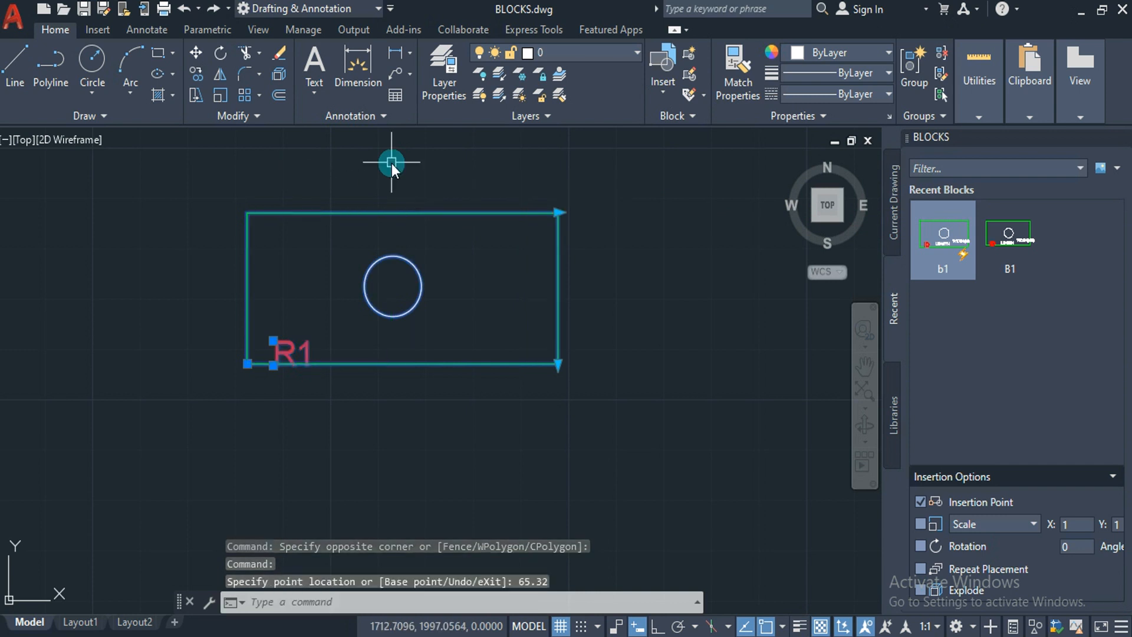
Stretch the block's right edge downward with the lower-right width grip to about 45, and deselect the block
click(557, 364)
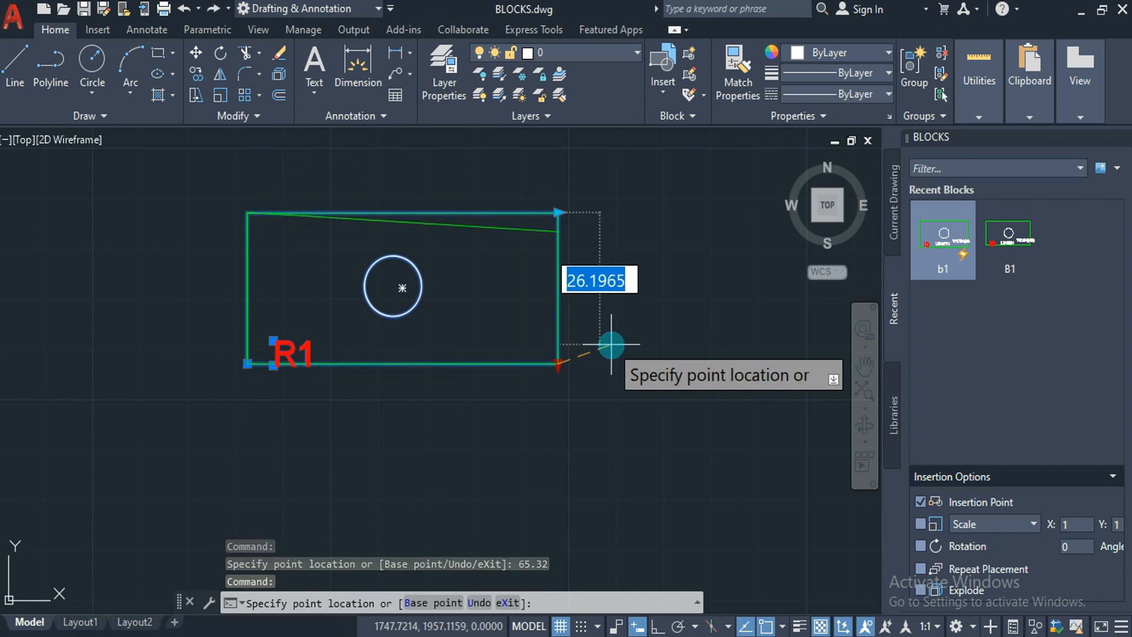
text(6)
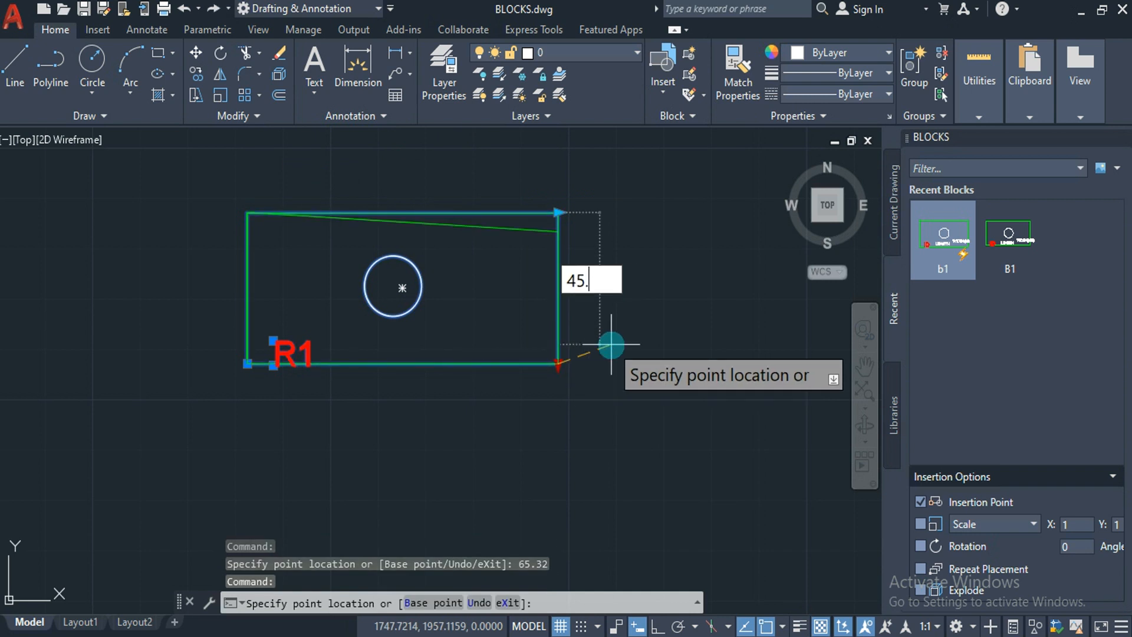
key(Return)
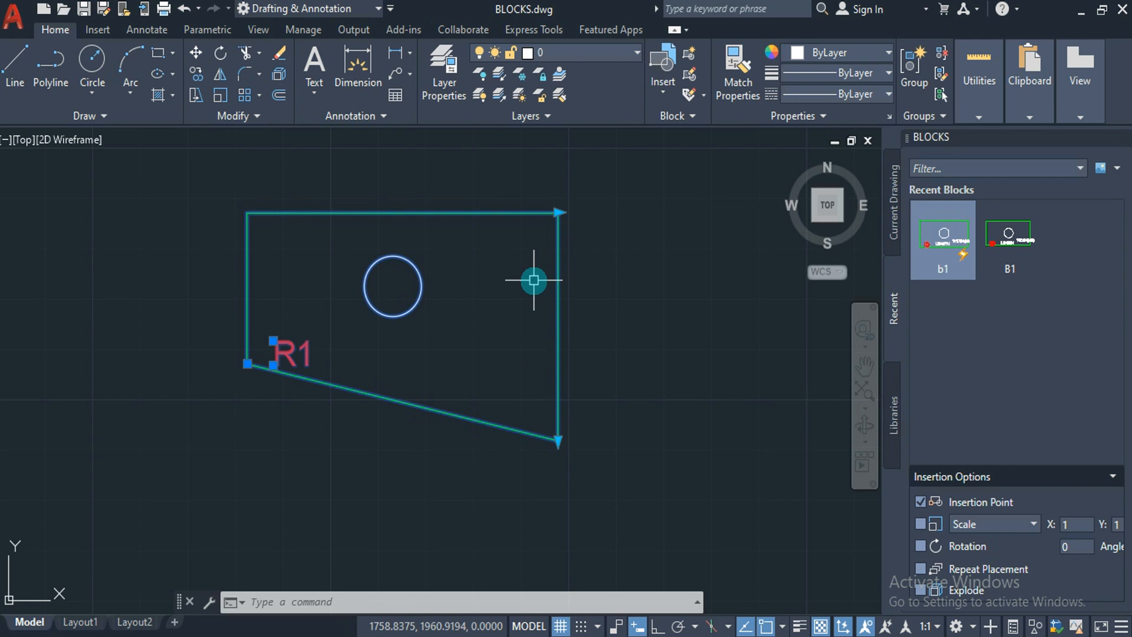
scroll(534, 280, down, 7)
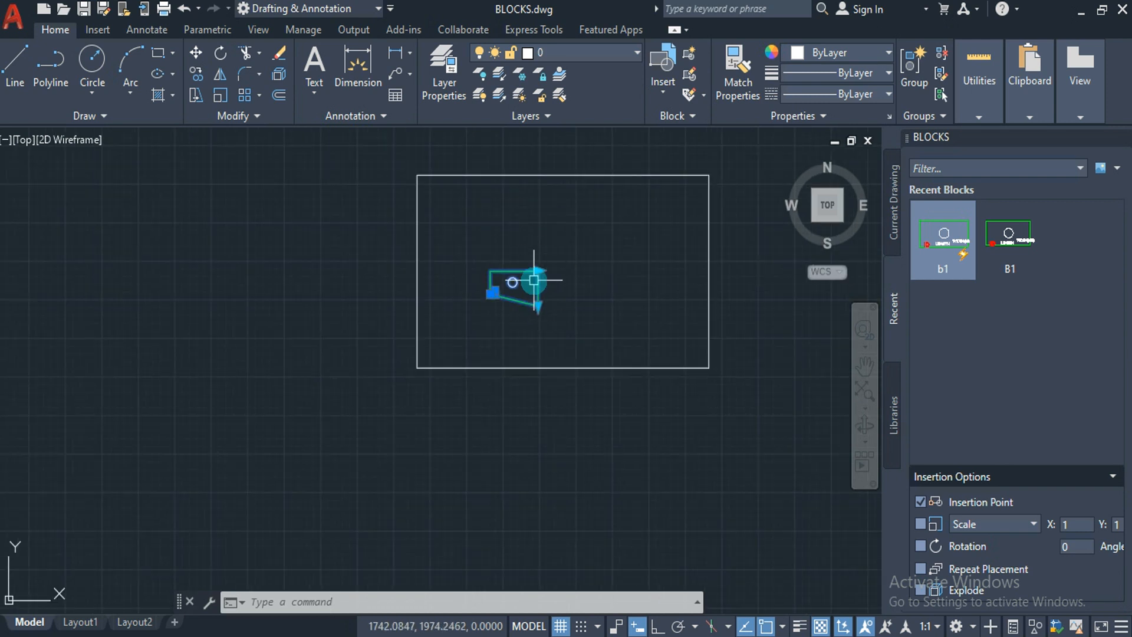
key(ctrl+z)
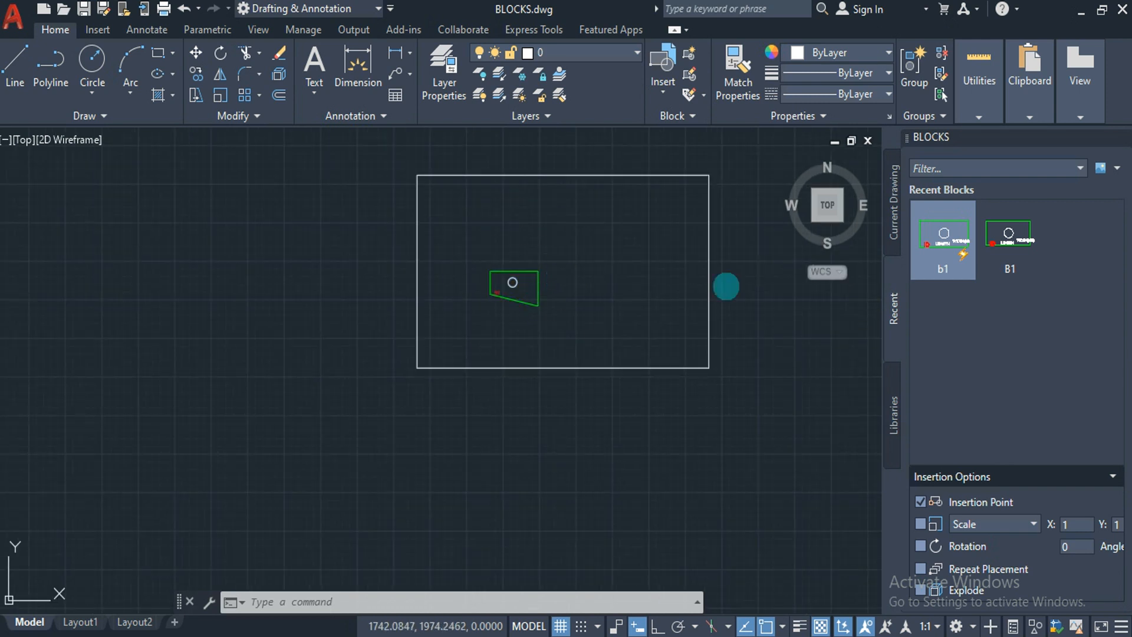